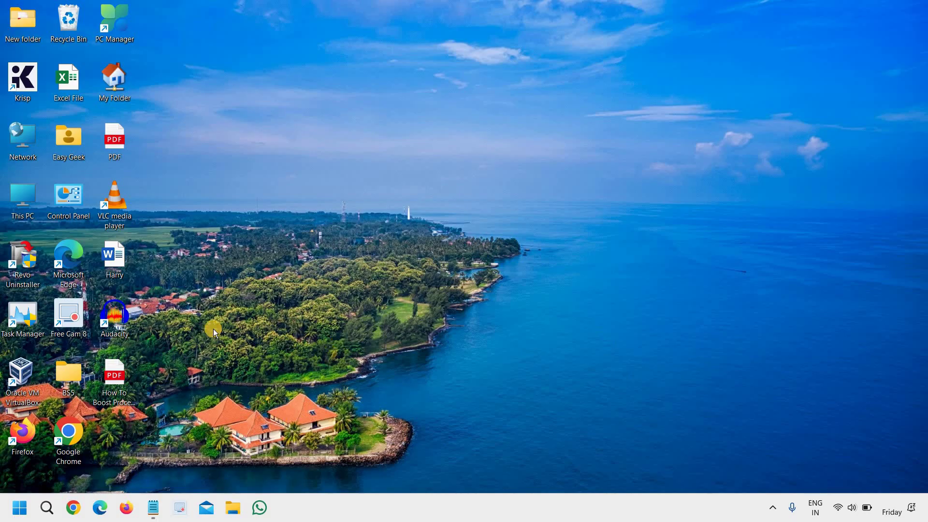
Step: Click the Start button at the bottom-left of the taskbar
left_click(20, 508)
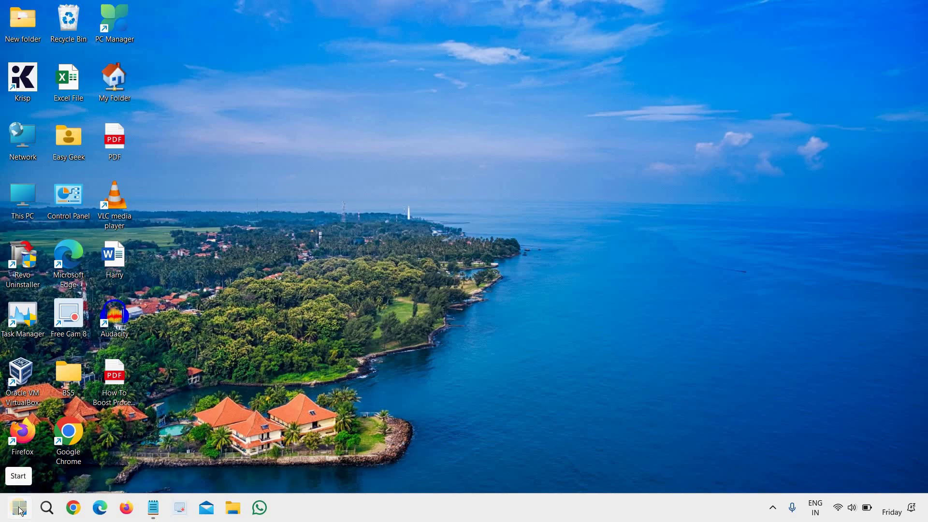
Step: Launch the Malicious Software Removal Tool by running MRT from the Win+X Run dialog
right_click(20, 507)
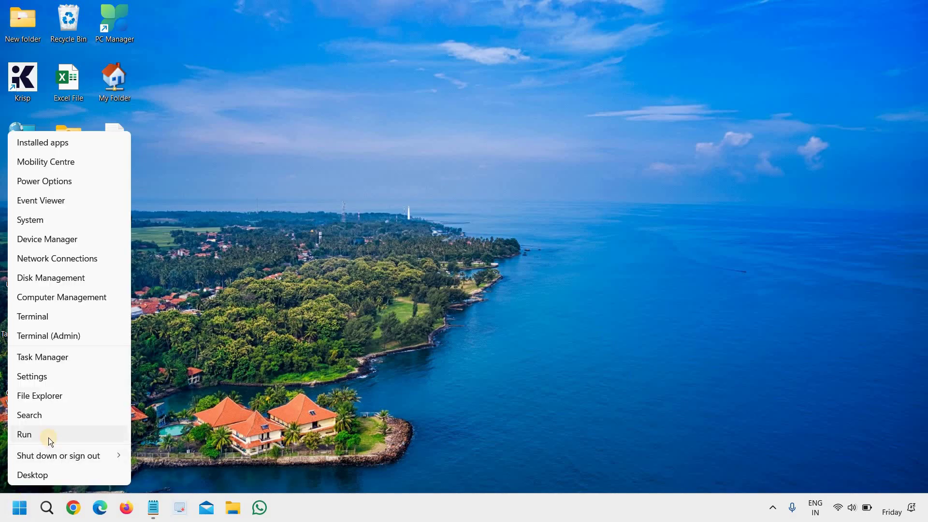
left_click(48, 435)
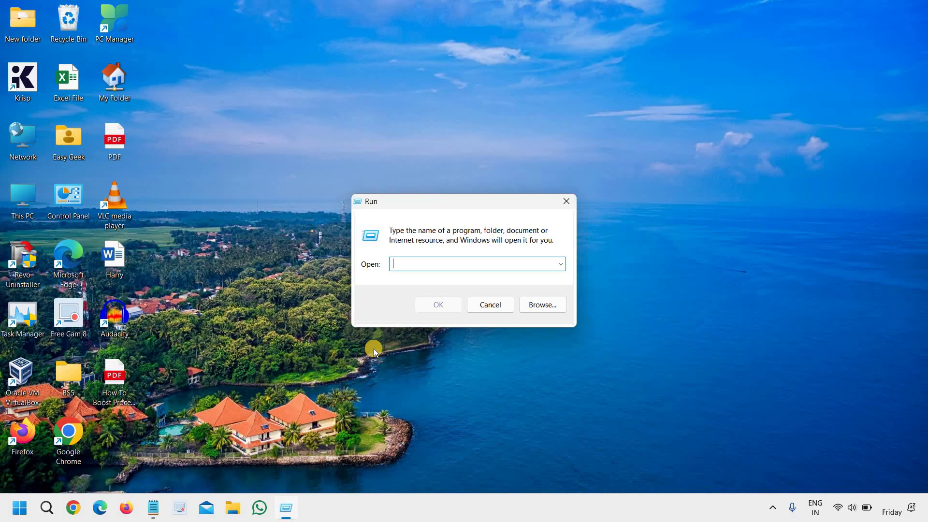
type("MRT")
key("Return")
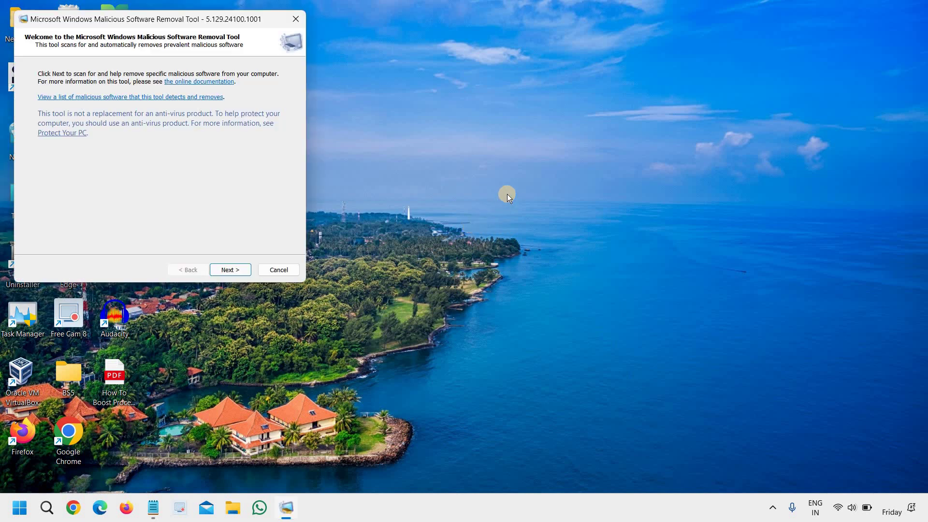
Step: Centre the MRT window and start a Quick scan
left_click_drag(210, 23, 578, 117)
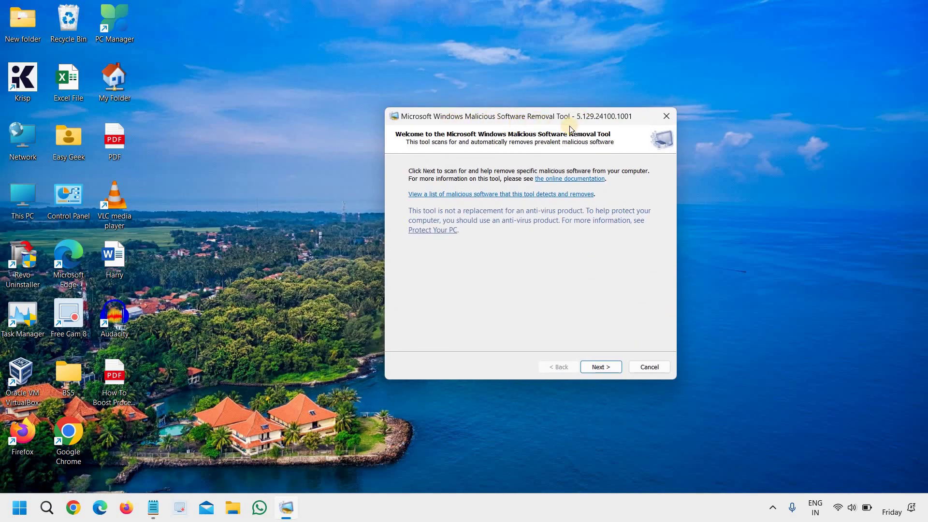
left_click(601, 368)
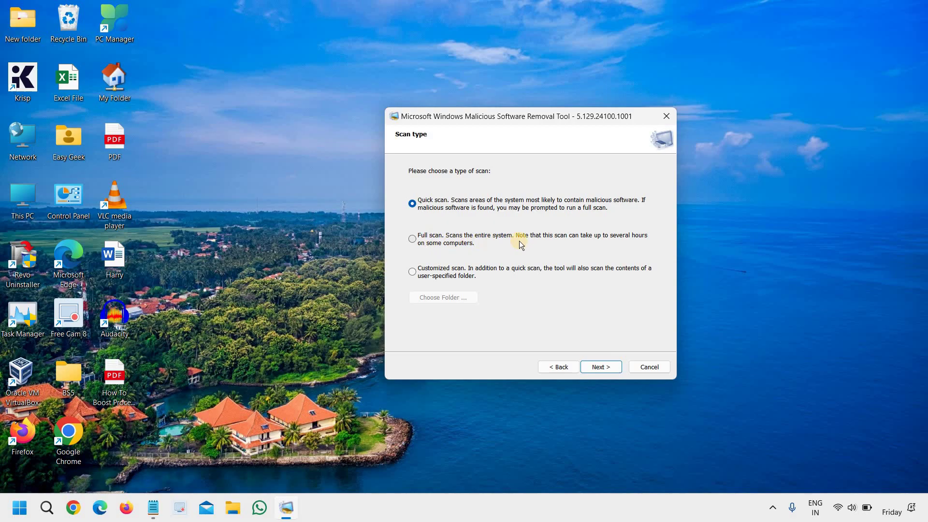
left_click(598, 368)
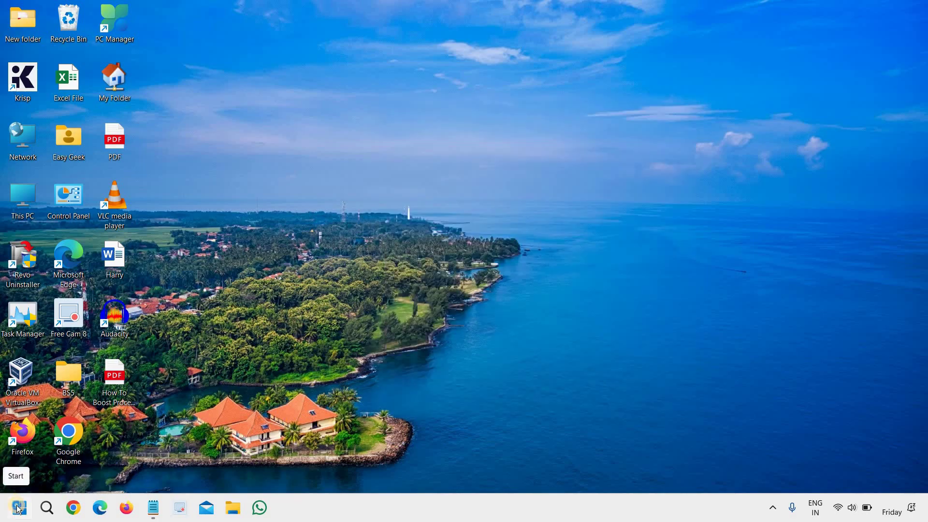
Step: Launch Disk Clean-up for drive C: by running cleanmgr from the Run dialog
right_click(20, 508)
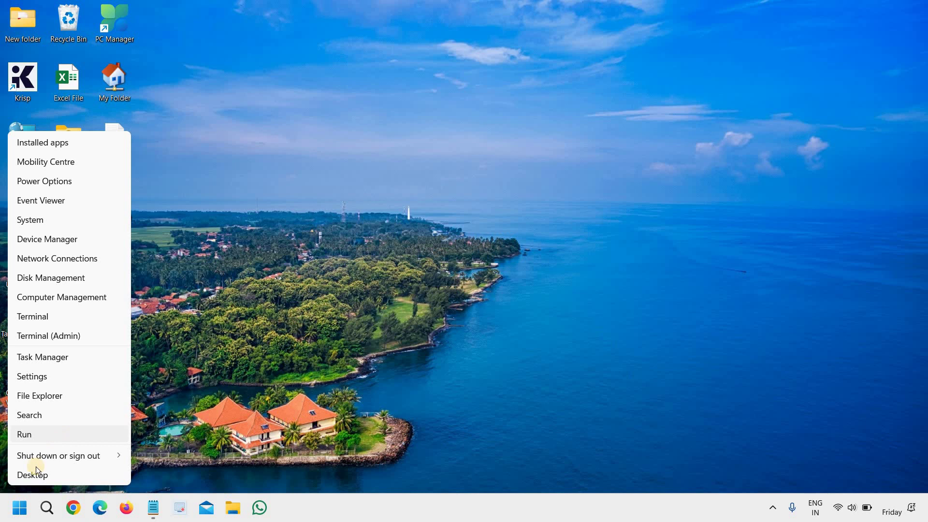
left_click(34, 433)
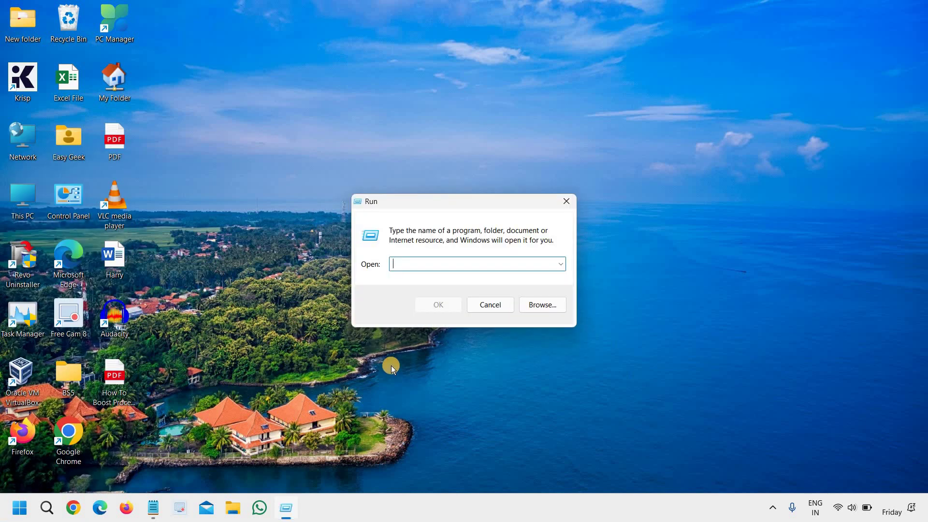
type("cl")
type("eanm")
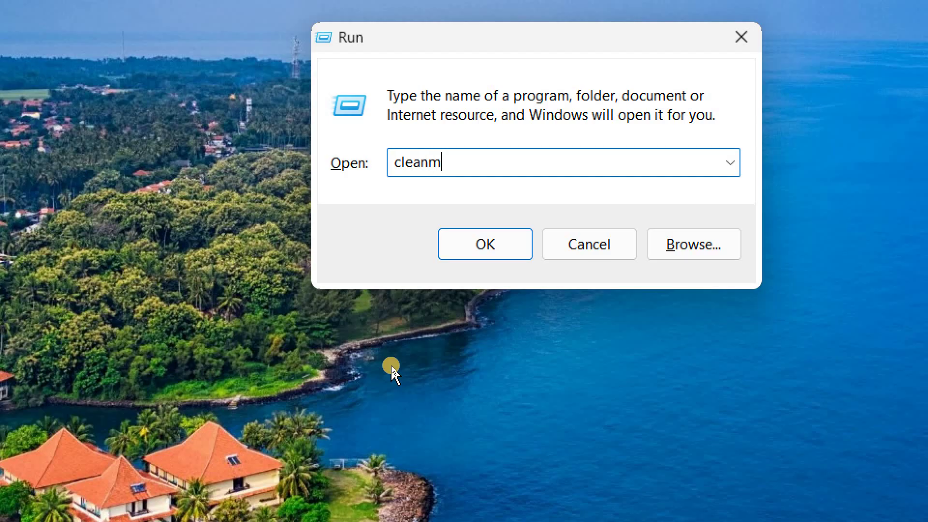
type("gr")
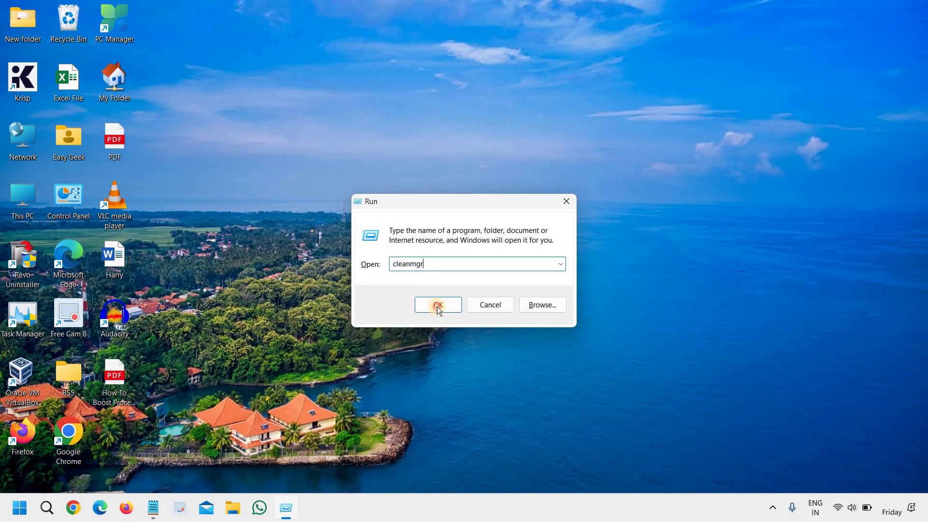
left_click(437, 307)
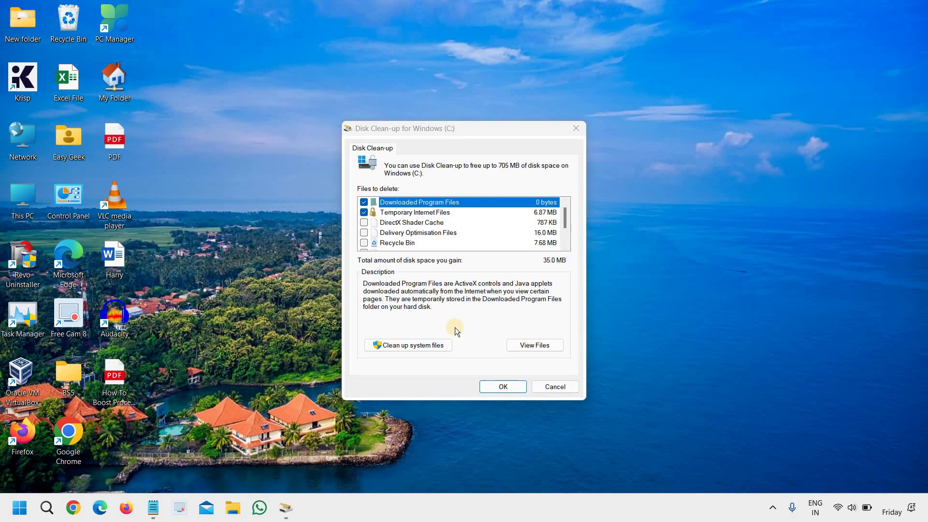
Step: Select DirectX Shader Cache, Delivery Optimisation, Recycle Bin, Temporary files and Thumbnails for deletion
left_click(364, 222)
left_click(364, 233)
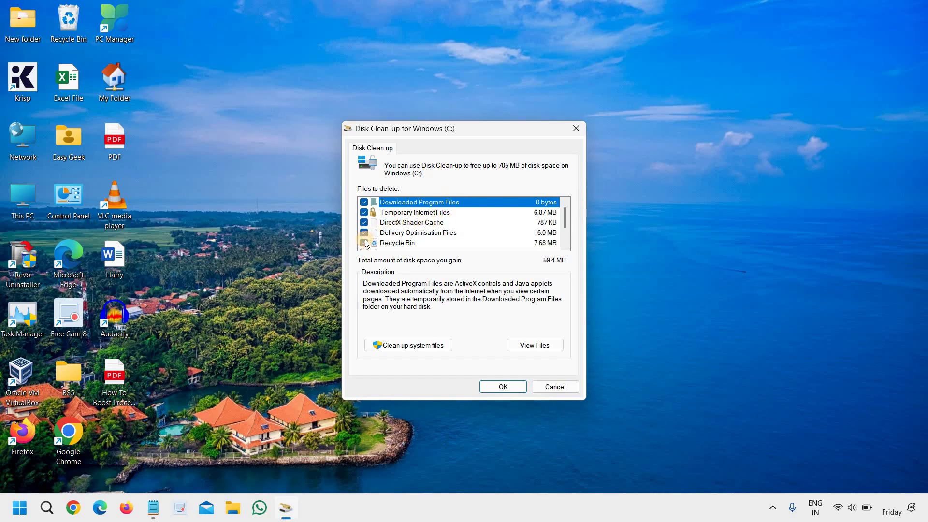
left_click(366, 243)
scroll(366, 243, "down", 3)
left_click(364, 223)
left_click(364, 233)
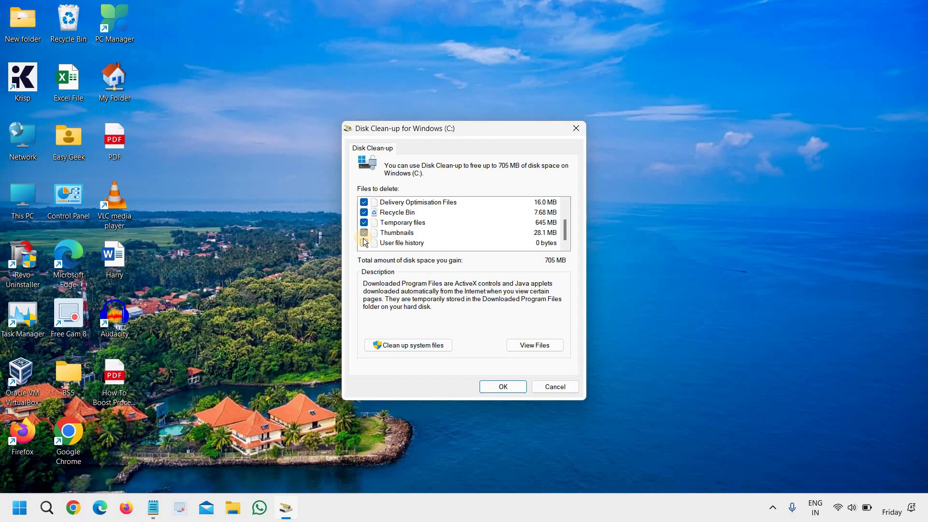
left_click(365, 242)
scroll(421, 233, "up", 3)
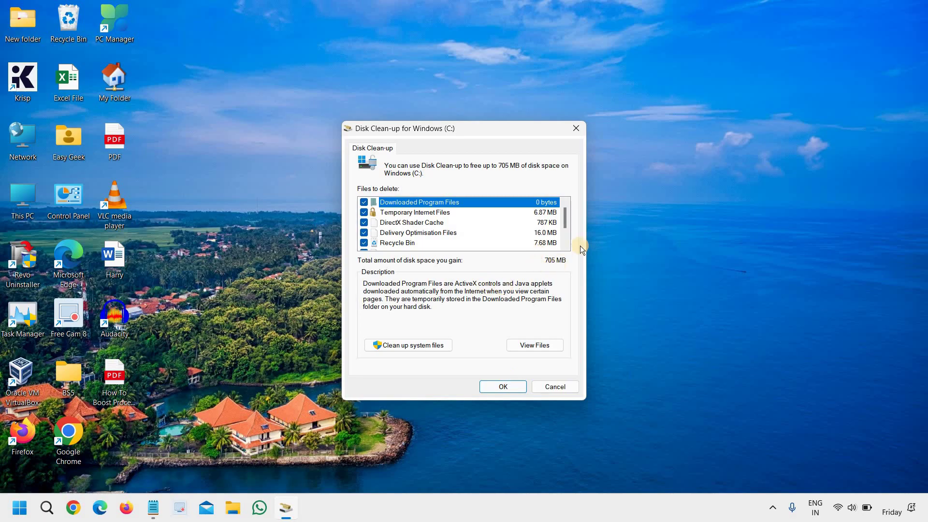
Step: Confirm permanent deletion and allow removal of the protected Recycle Bin items
left_click(501, 387)
left_click(478, 261)
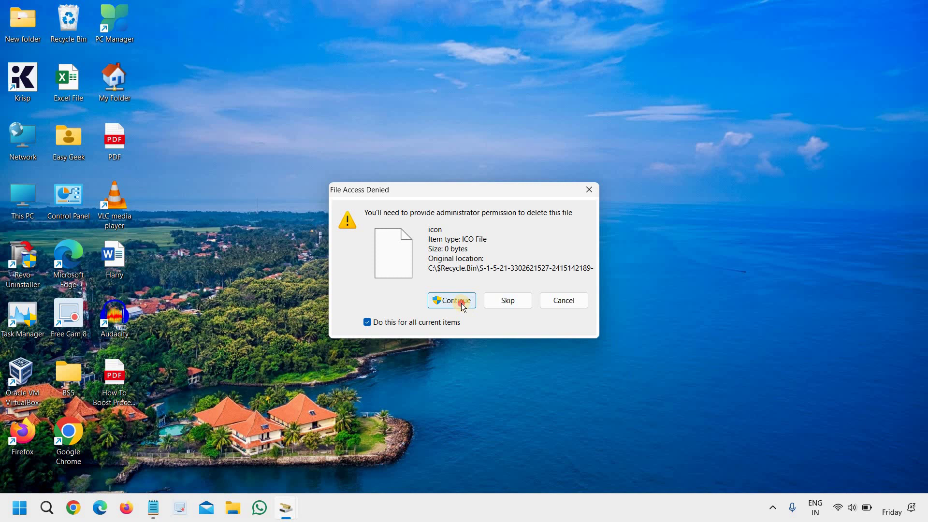
left_click(457, 300)
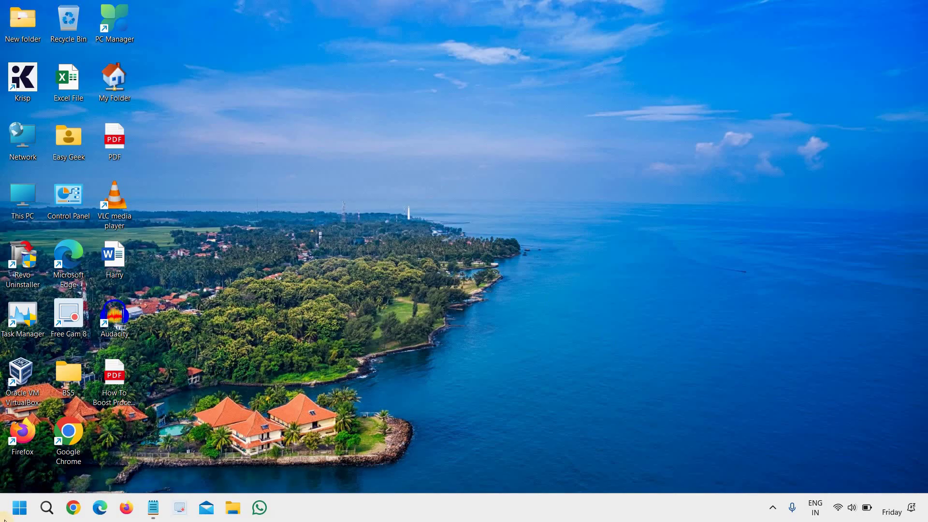
Step: Start Command Prompt as administrator via search and bring up the saved DISM commands notes
left_click(46, 508)
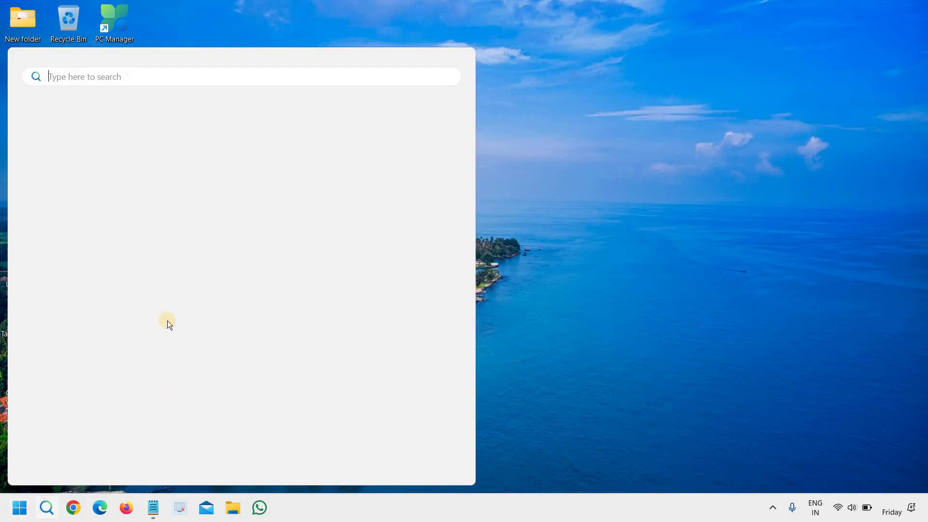
type("cmd")
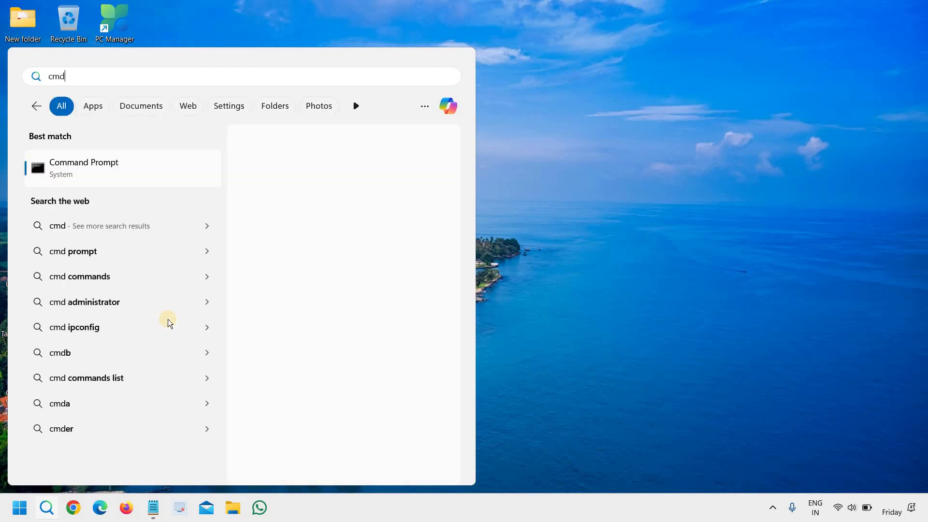
left_click(322, 278)
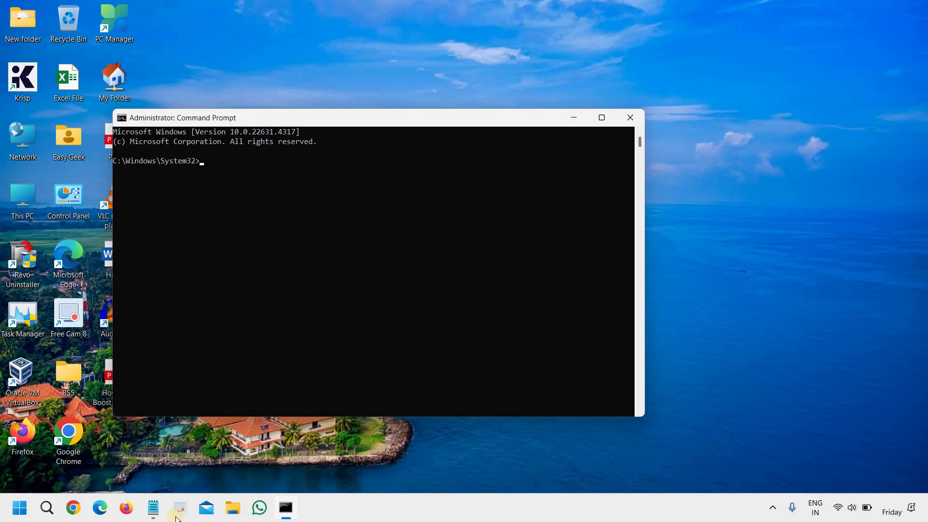
left_click(153, 507)
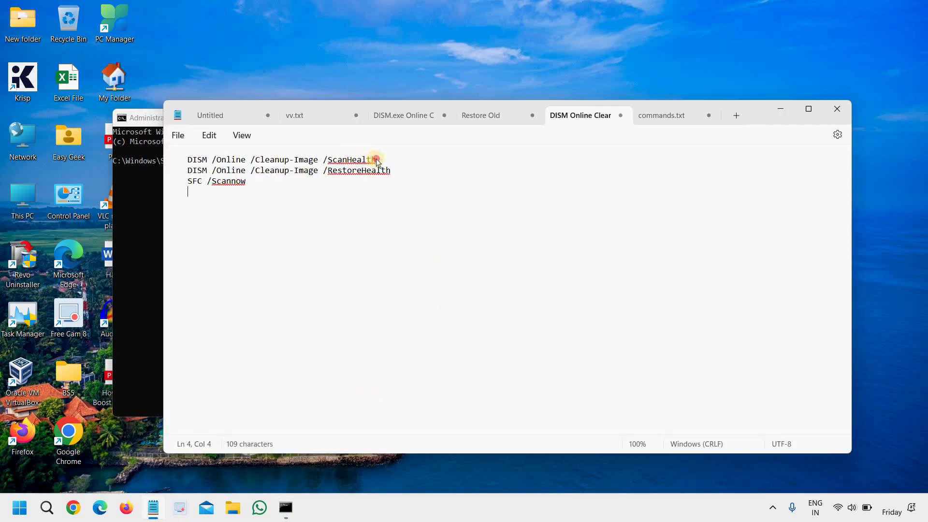
Step: Copy DISM /Online /Cleanup-Image /ScanHealth from the notes into the admin console and run it
left_click_drag(376, 159, 188, 159)
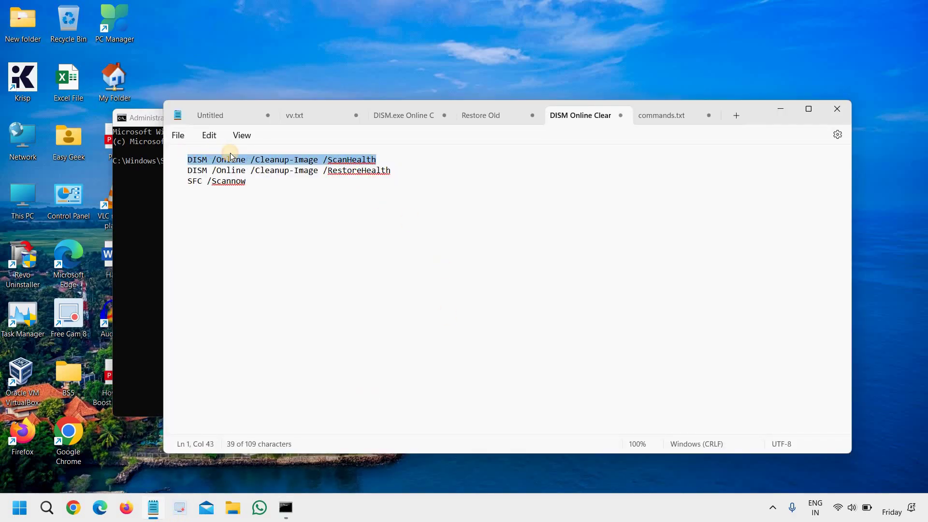
left_click(781, 109)
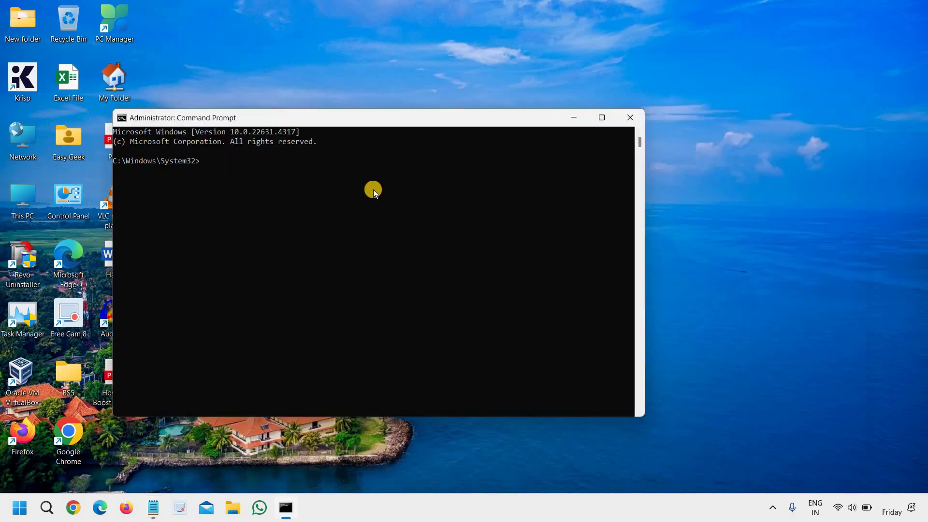
right_click(312, 203)
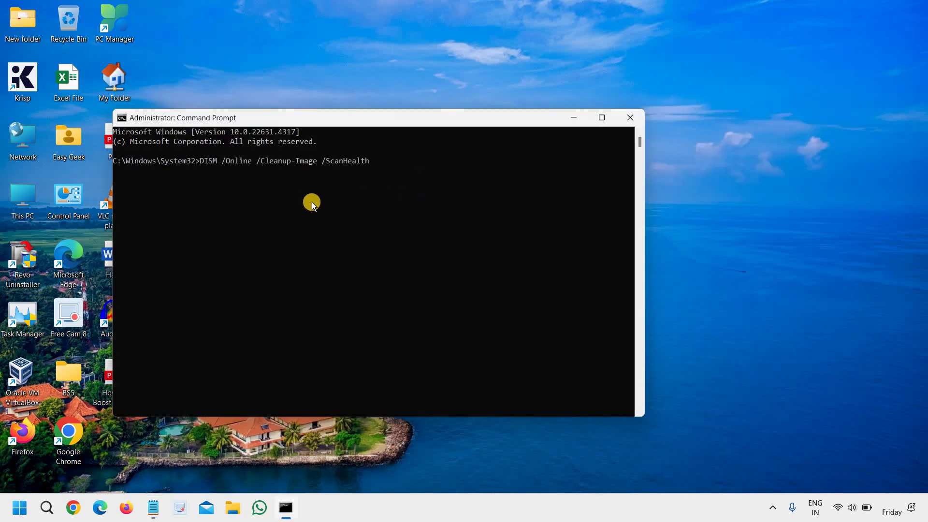
key("Return")
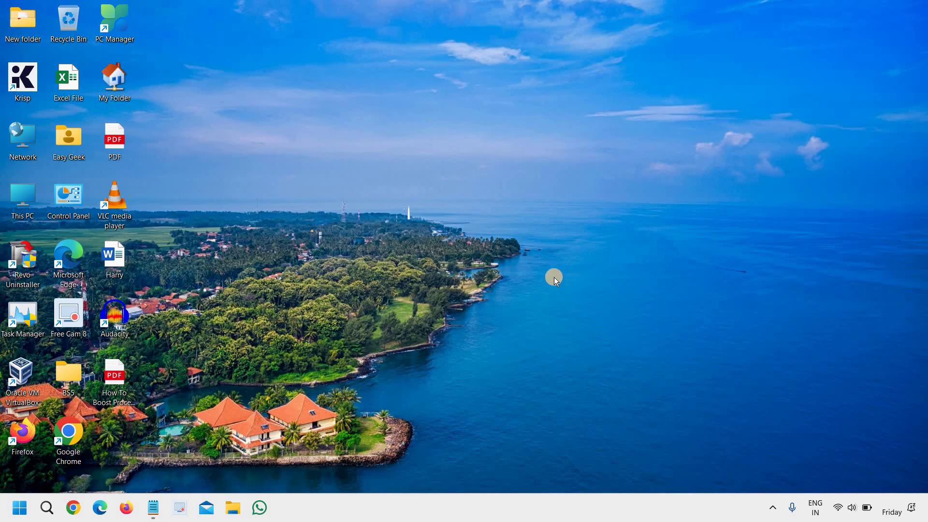
Step: Search for cmd and start Command Prompt as administrator
left_click(46, 508)
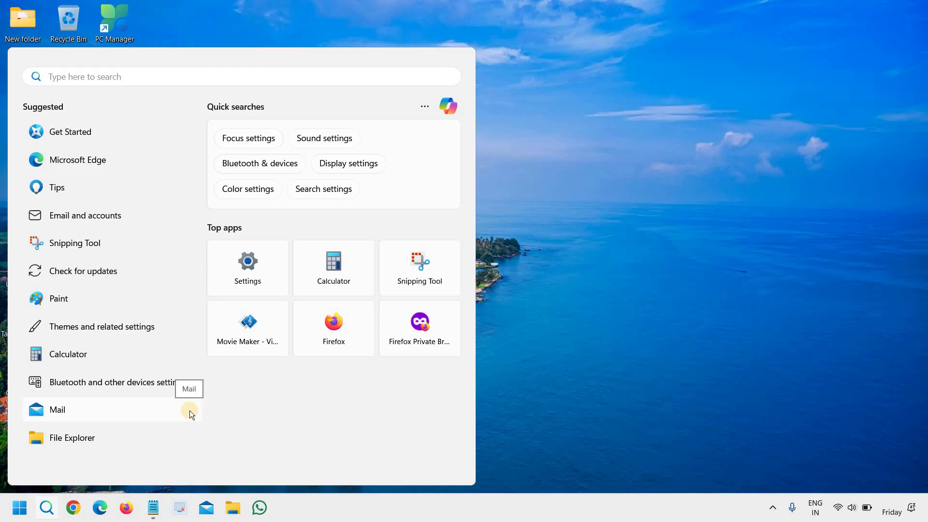
type("cmd")
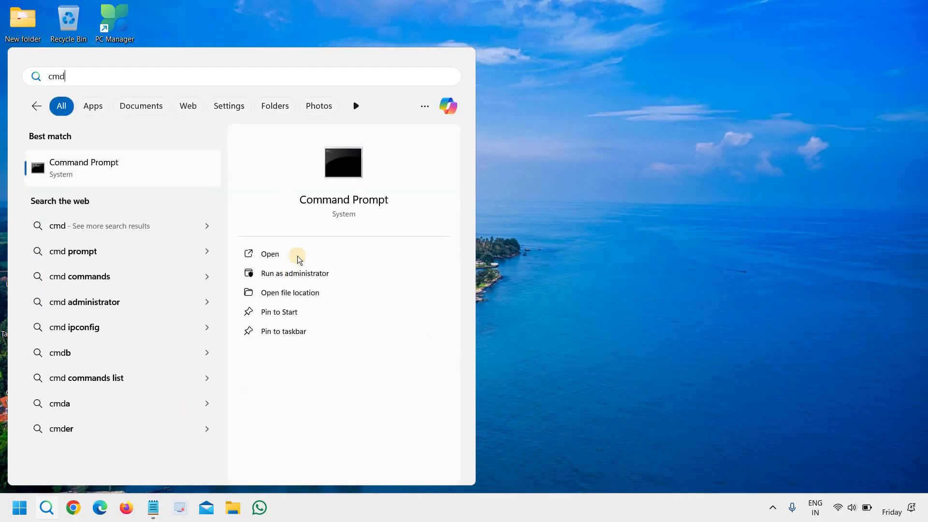
left_click(320, 274)
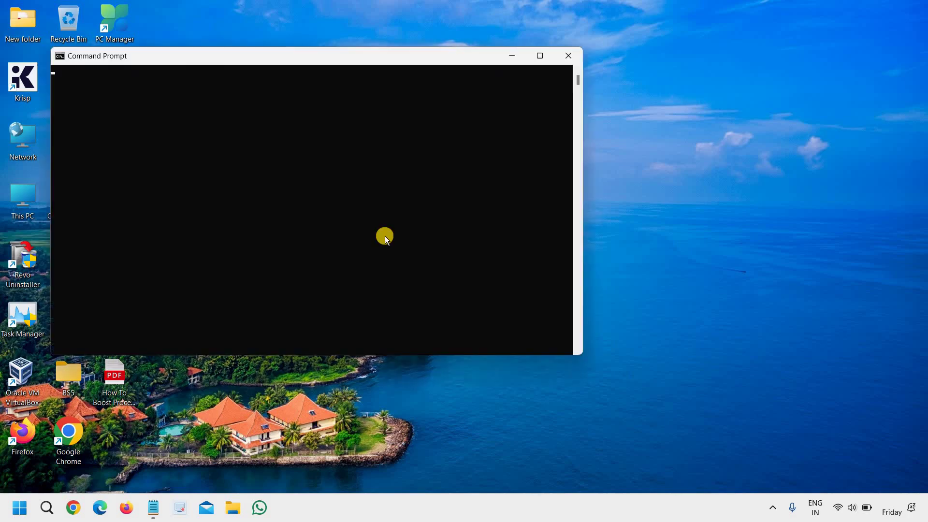
type("DISM /Online /Cleanup-Image /RestoreHealth")
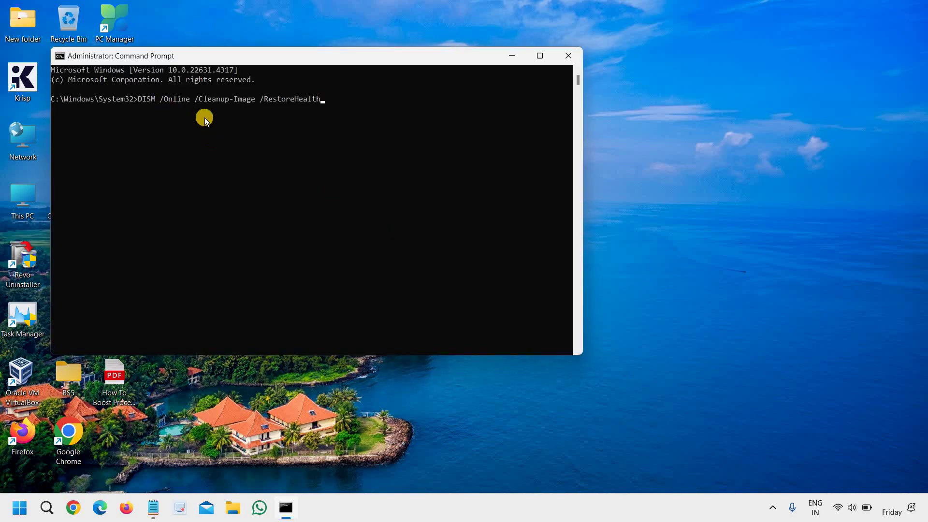
Step: Run DISM /Online /Cleanup-Image /RestoreHealth at the admin prompt
key("Return")
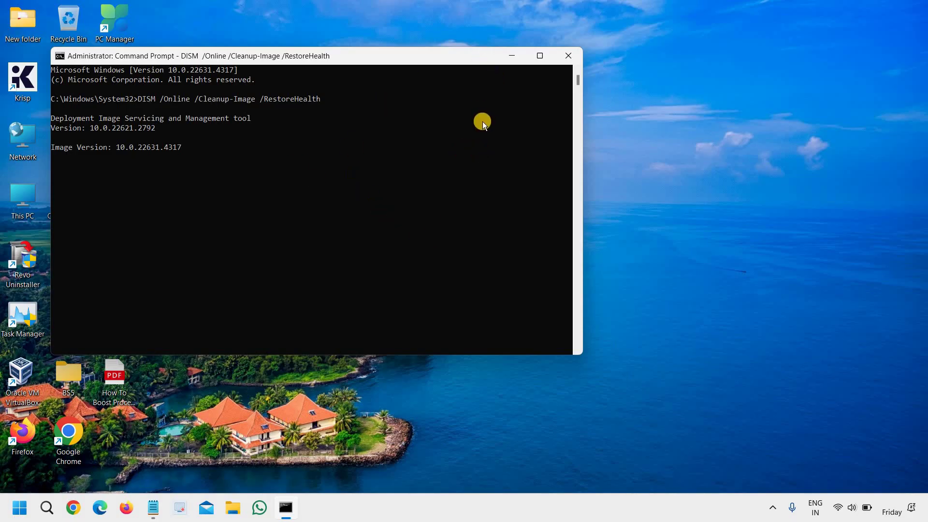
Step: Close the finished console, then search cmd again and start an admin Command Prompt
left_click(570, 56)
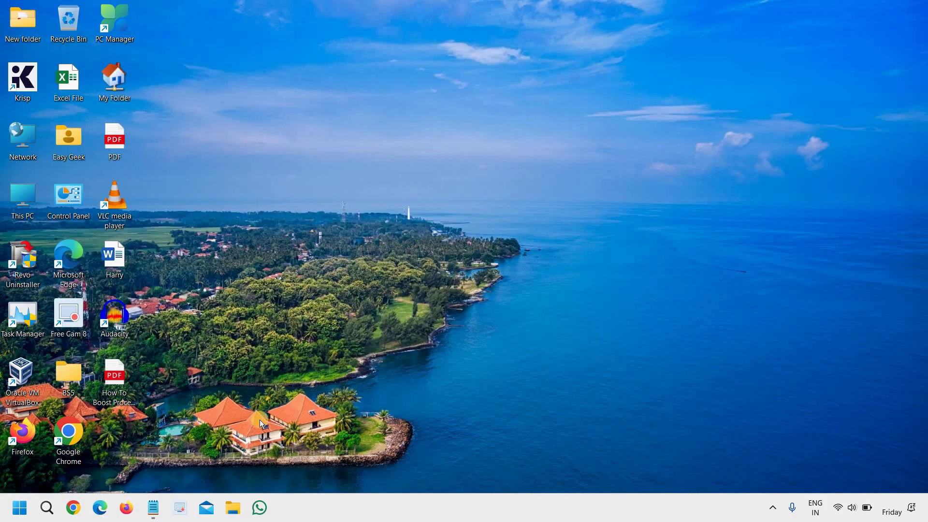
left_click(46, 508)
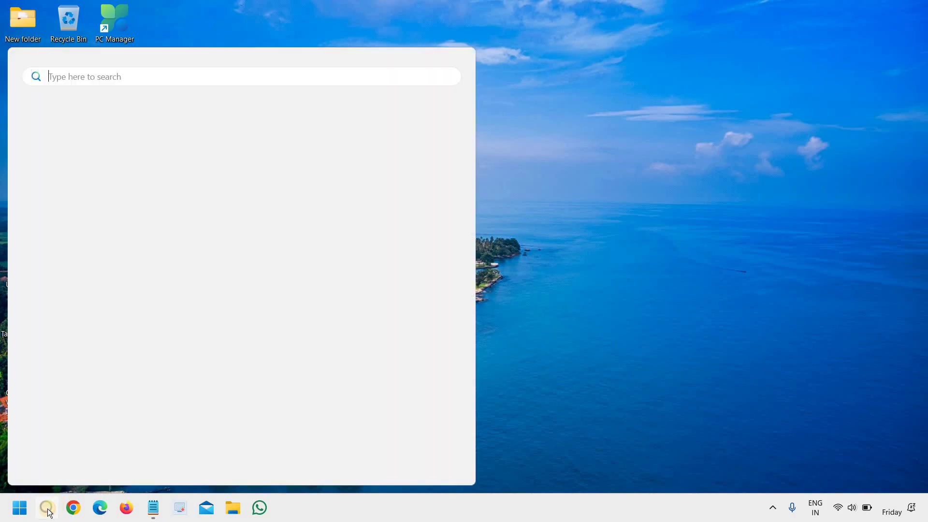
left_click(601, 327)
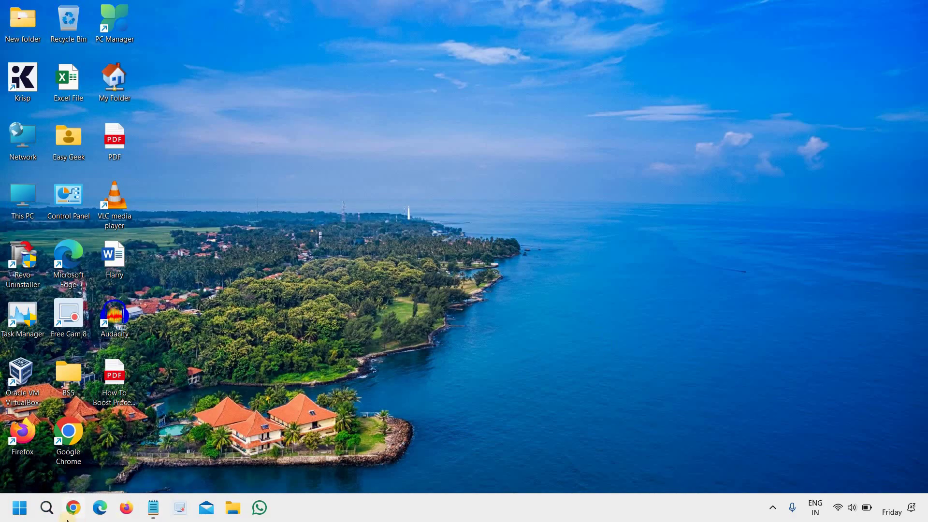
left_click(46, 509)
type("c")
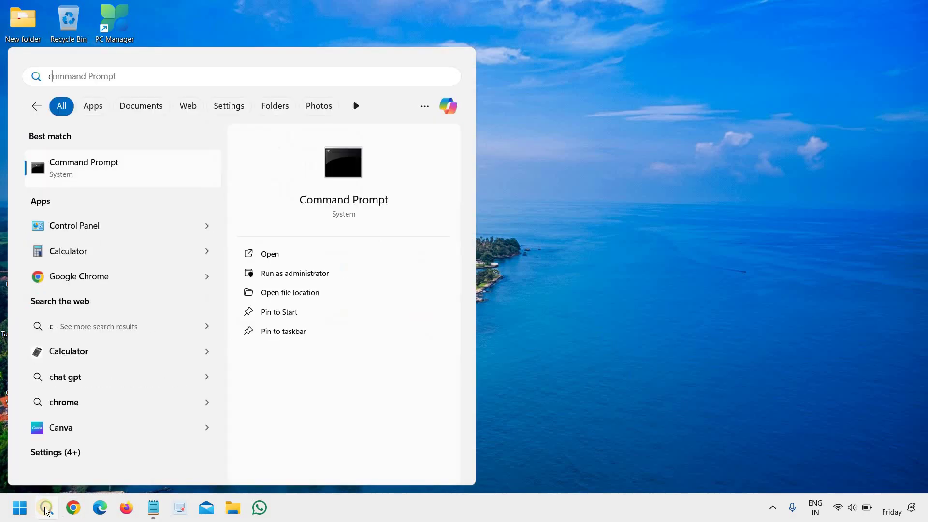
type("md")
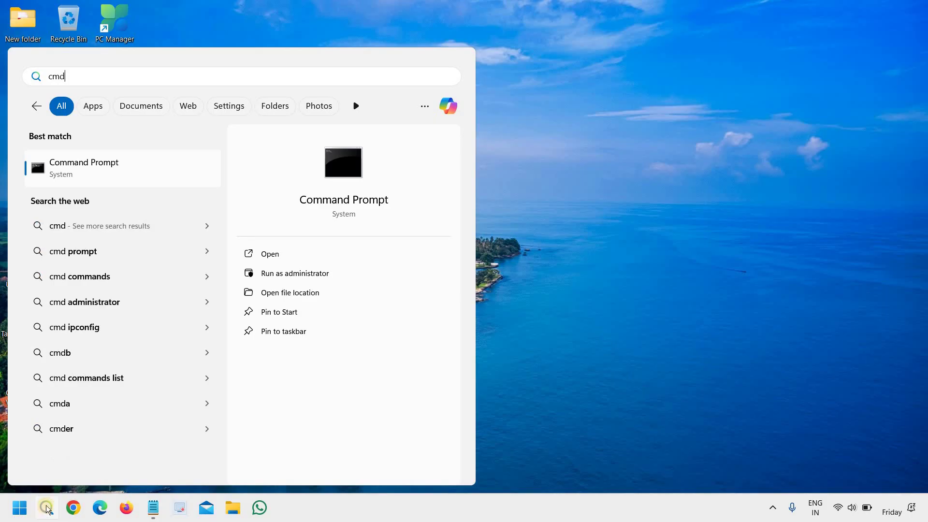
left_click(310, 275)
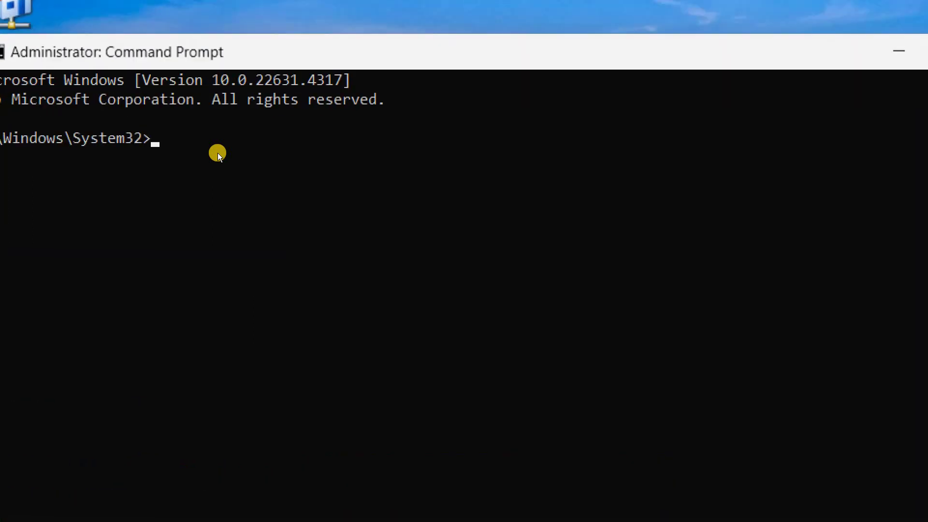
type("sfc /sca")
type("nnow")
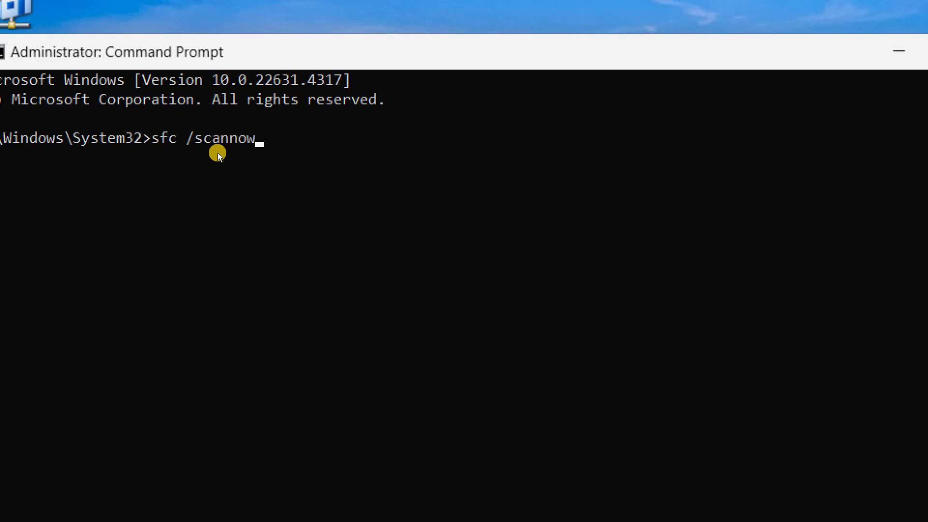
Step: Run sfc /scannow in the admin Command Prompt to start the system file check
key("Return")
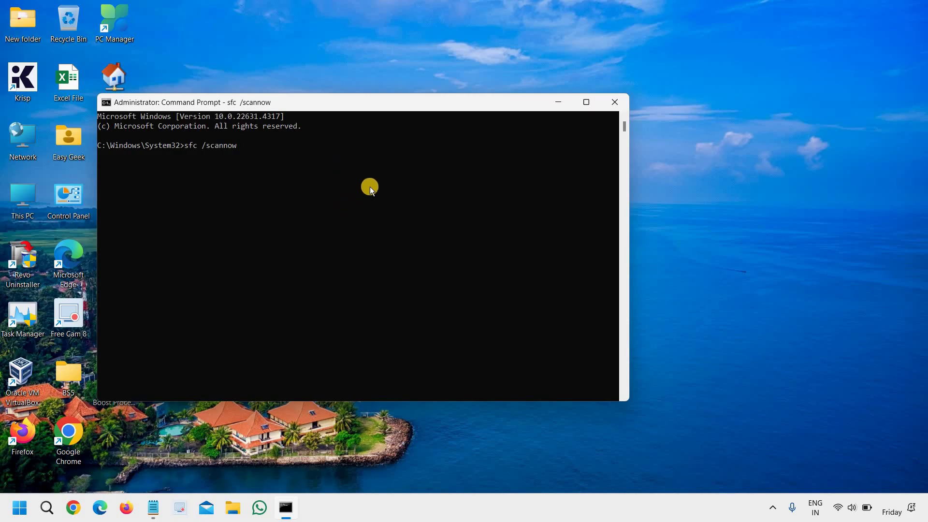
left_click(557, 103)
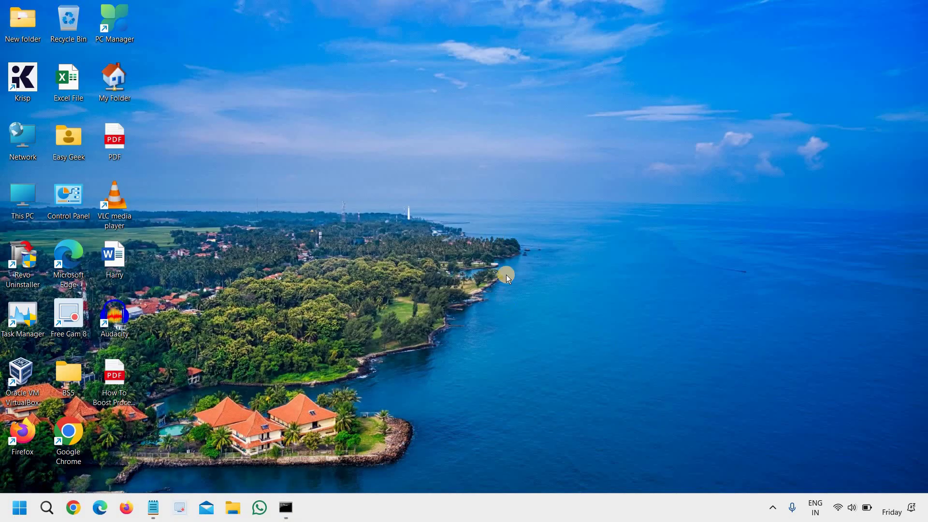